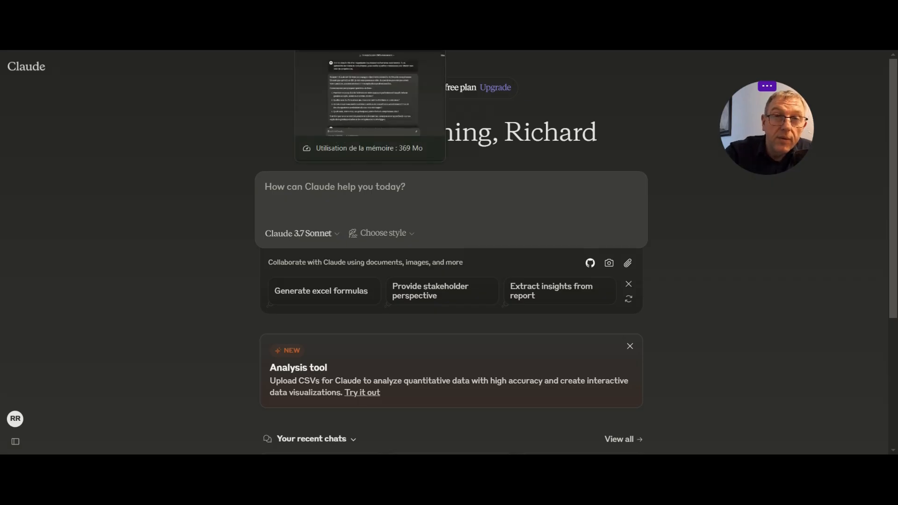
Open the Comprehensive Skills Assessment conversation and read through the HR specialist's questions and the answers given
{"action": "left_click", "coordinate": [337, 44]}
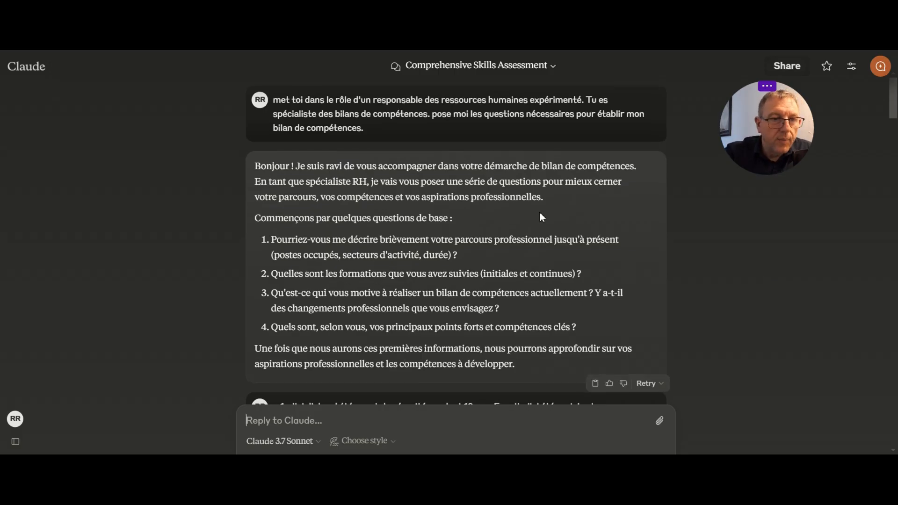
{"action": "scroll", "coordinate": [540, 211], "scroll_direction": "down", "scroll_amount": 1}
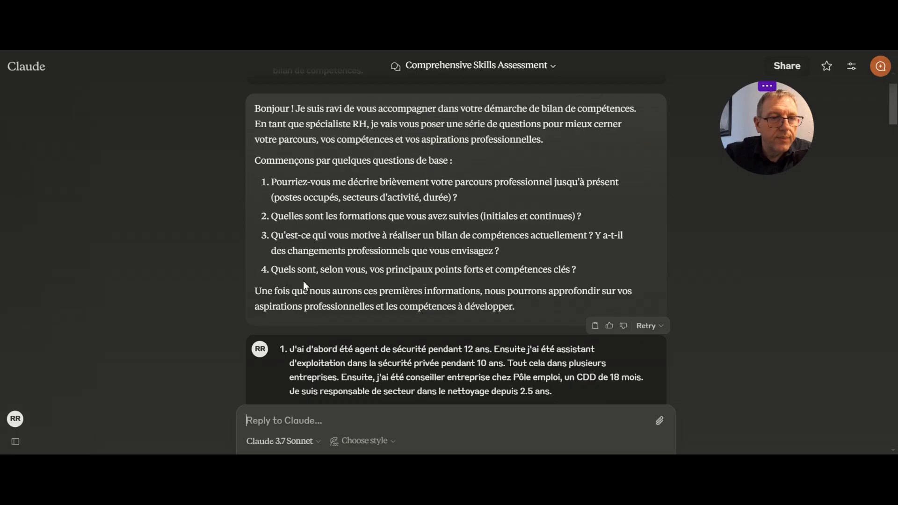
{"action": "scroll", "coordinate": [303, 281], "scroll_direction": "down", "scroll_amount": 3}
{"action": "scroll", "coordinate": [429, 139], "scroll_direction": "down", "scroll_amount": 4}
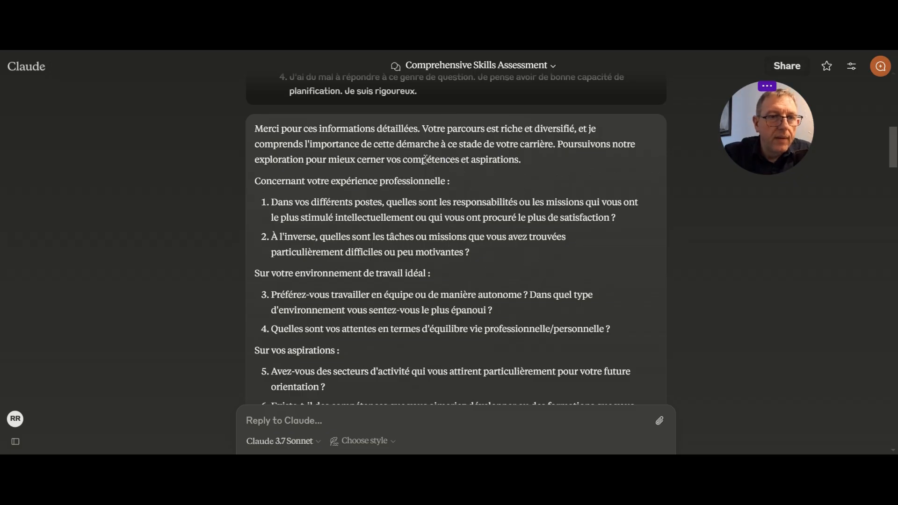
{"action": "scroll", "coordinate": [425, 160], "scroll_direction": "down", "scroll_amount": 1}
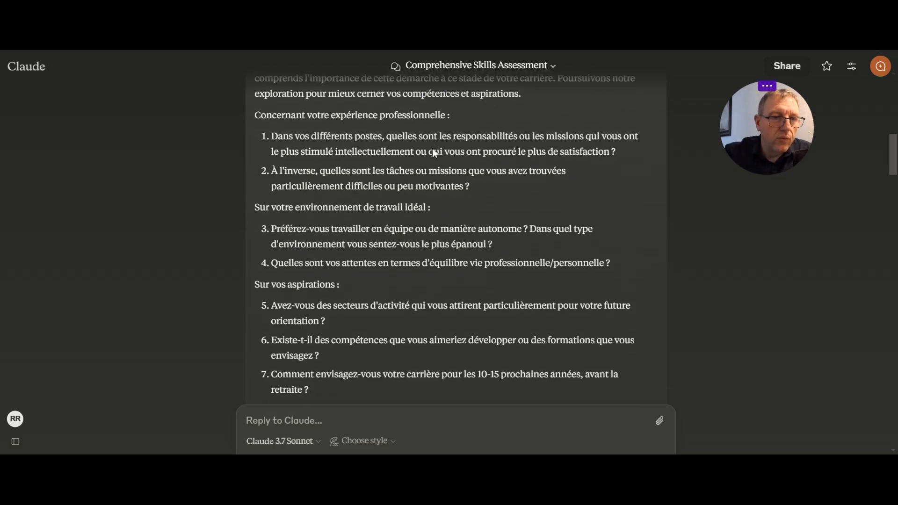
{"action": "scroll", "coordinate": [434, 152], "scroll_direction": "down", "scroll_amount": 5}
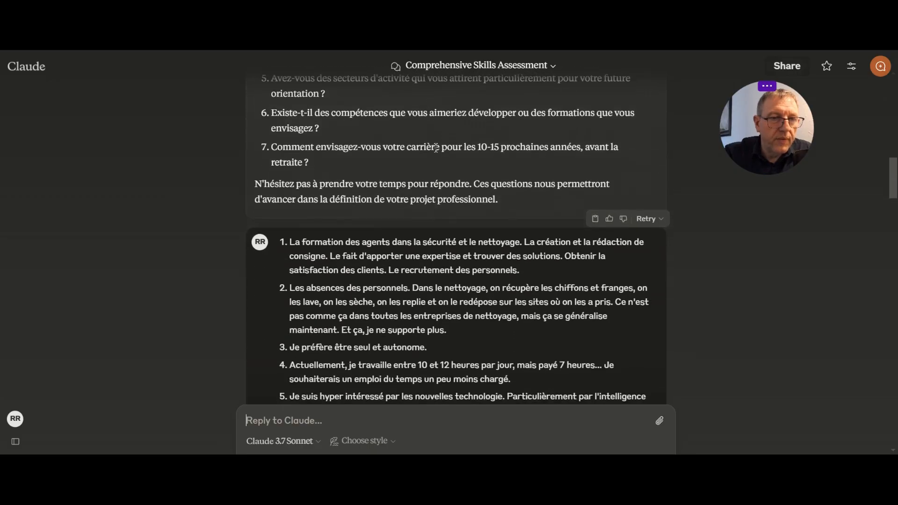
{"action": "scroll", "coordinate": [436, 148], "scroll_direction": "down", "scroll_amount": 7}
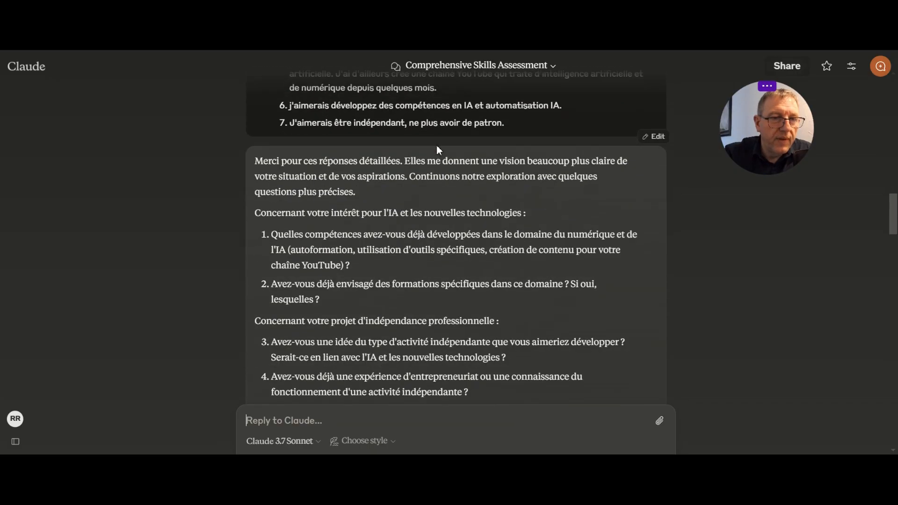
{"action": "scroll", "coordinate": [439, 149], "scroll_direction": "down", "scroll_amount": 3}
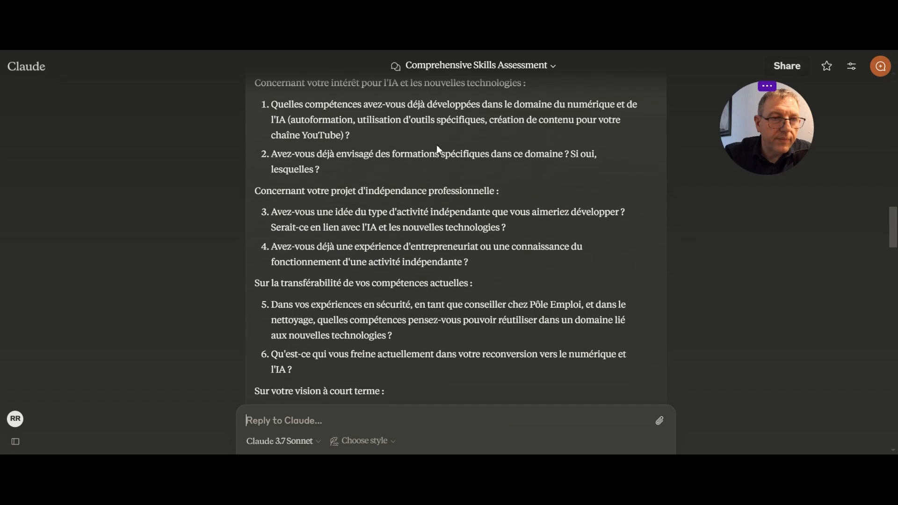
{"action": "scroll", "coordinate": [437, 144], "scroll_direction": "down", "scroll_amount": 15}
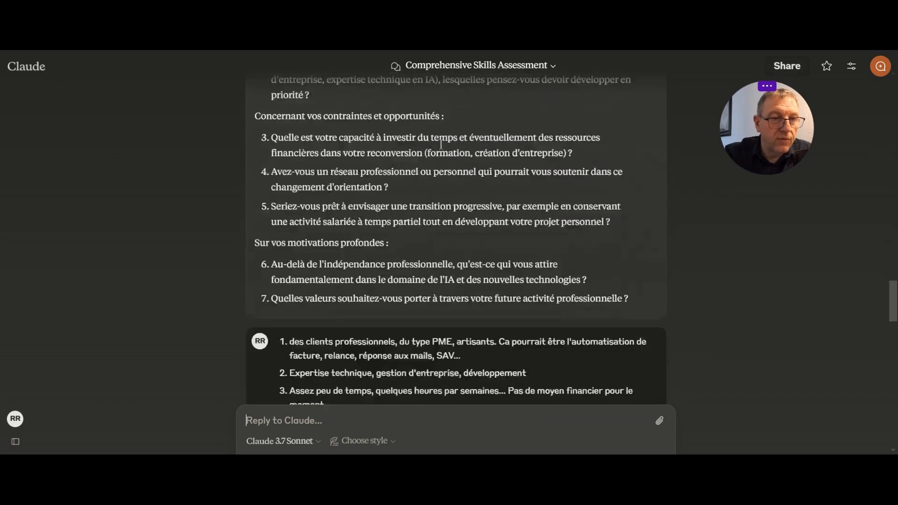
Review the skills assessment's final synthesis, covering transferable strengths, constraints, paths to explore and recommendations
{"action": "scroll", "coordinate": [440, 144], "scroll_direction": "down", "scroll_amount": 20}
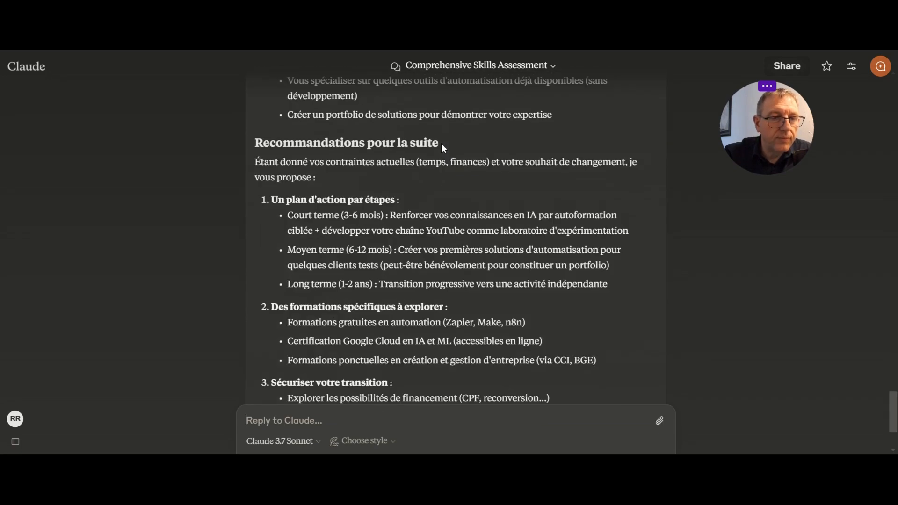
{"action": "scroll", "coordinate": [442, 143], "scroll_direction": "down", "scroll_amount": 4}
{"action": "scroll", "coordinate": [443, 144], "scroll_direction": "up", "scroll_amount": 15}
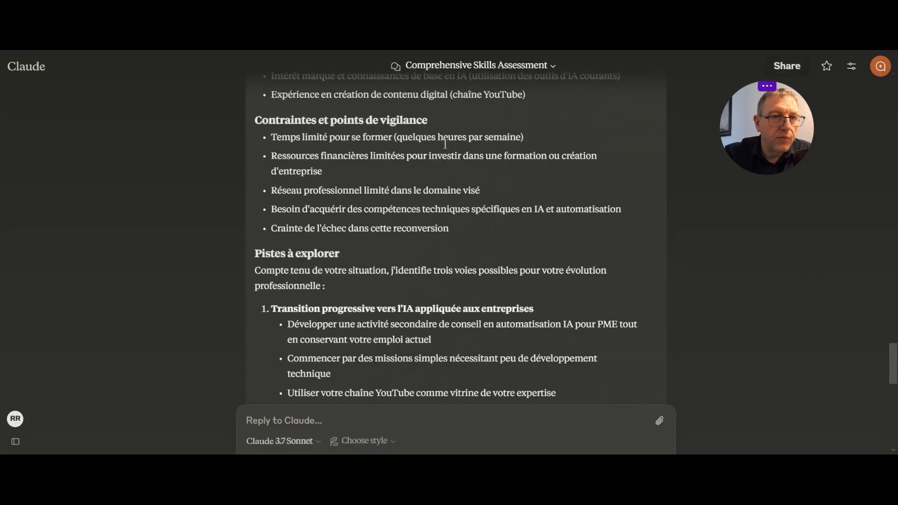
{"action": "scroll", "coordinate": [445, 143], "scroll_direction": "up", "scroll_amount": 7}
{"action": "scroll", "coordinate": [448, 149], "scroll_direction": "down", "scroll_amount": 3}
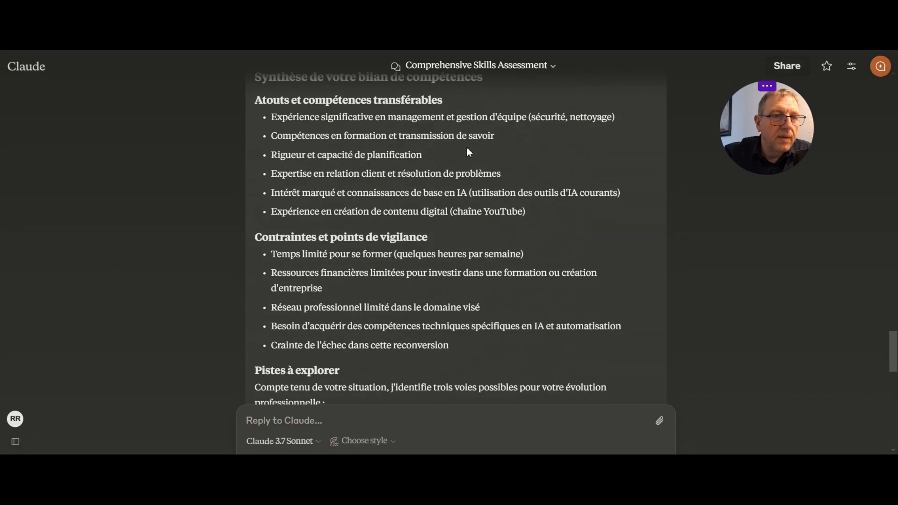
{"action": "scroll", "coordinate": [325, 120], "scroll_direction": "up", "scroll_amount": 2}
{"action": "scroll", "coordinate": [447, 150], "scroll_direction": "down", "scroll_amount": 1}
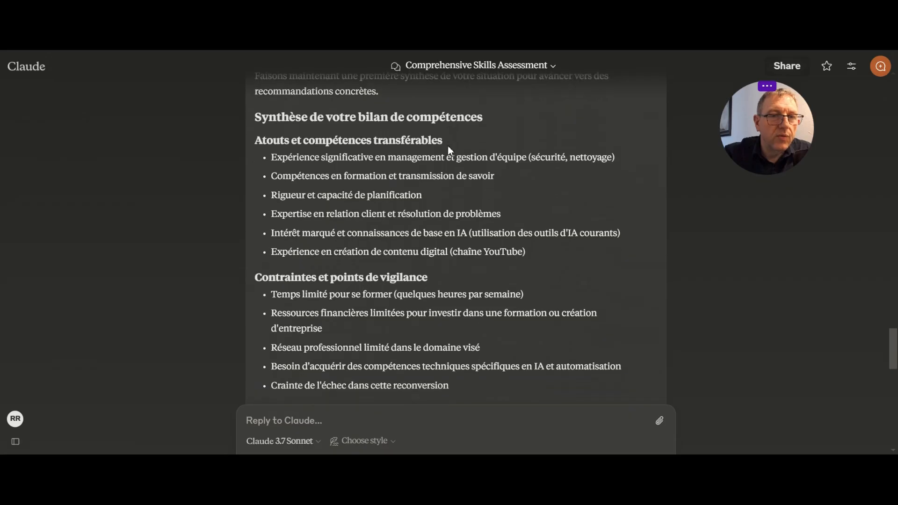
{"action": "scroll", "coordinate": [448, 150], "scroll_direction": "down", "scroll_amount": 15}
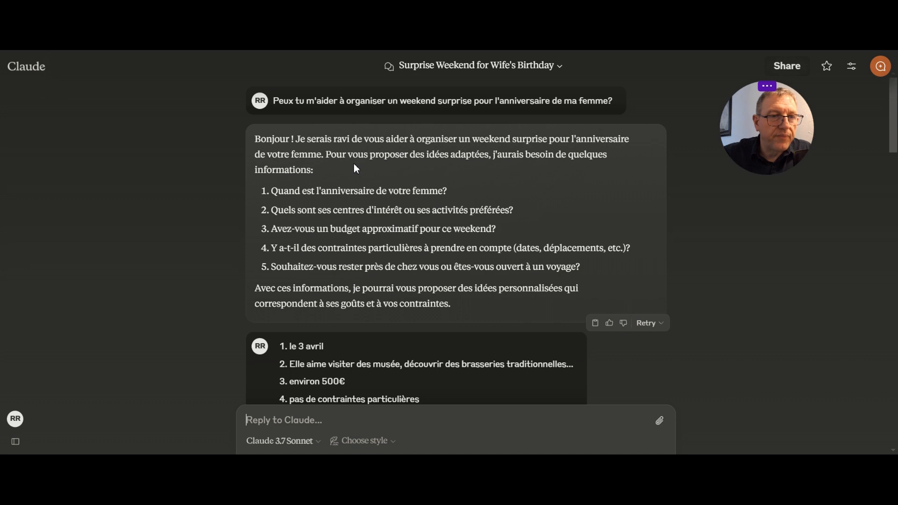
Read the Surprise Weekend for Wife's Birthday conversation, from the planning questions and answers to the day-by-day itinerary and approximate budget
{"action": "scroll", "coordinate": [354, 164], "scroll_direction": "down", "scroll_amount": 1}
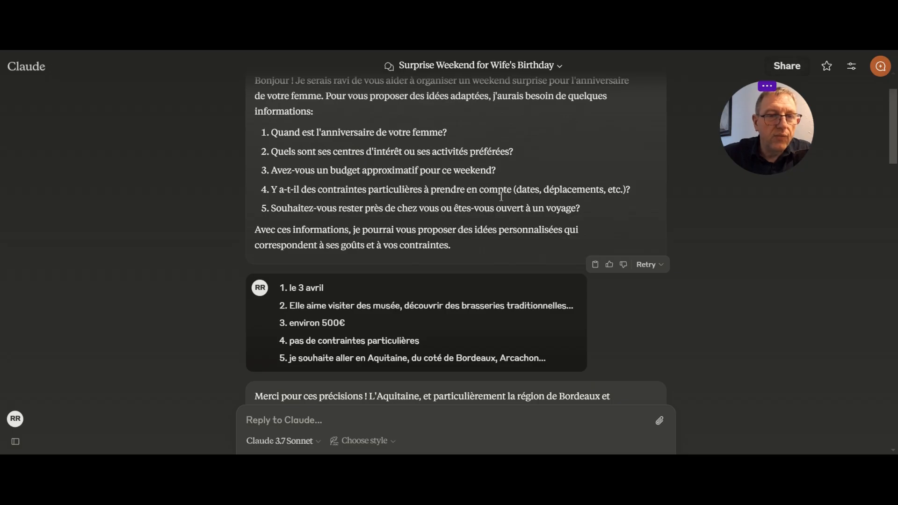
{"action": "scroll", "coordinate": [529, 192], "scroll_direction": "down", "scroll_amount": 3}
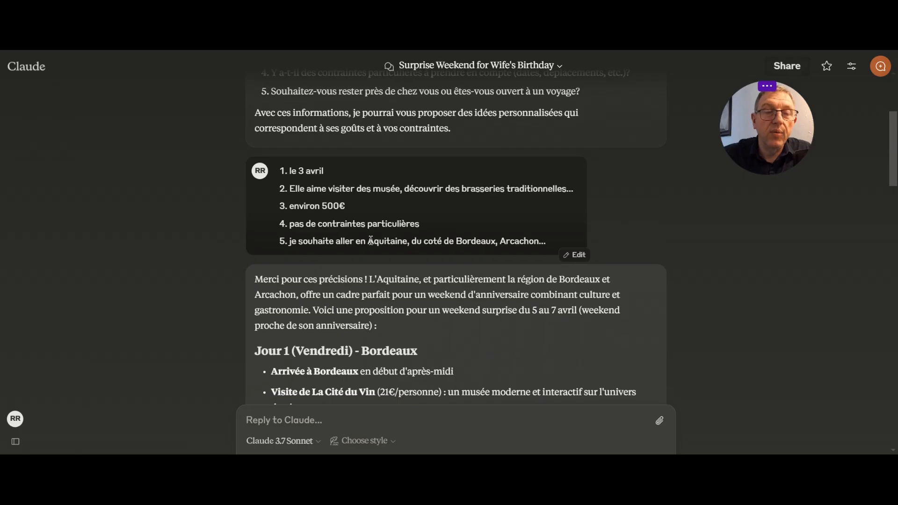
{"action": "scroll", "coordinate": [361, 196], "scroll_direction": "down", "scroll_amount": 4}
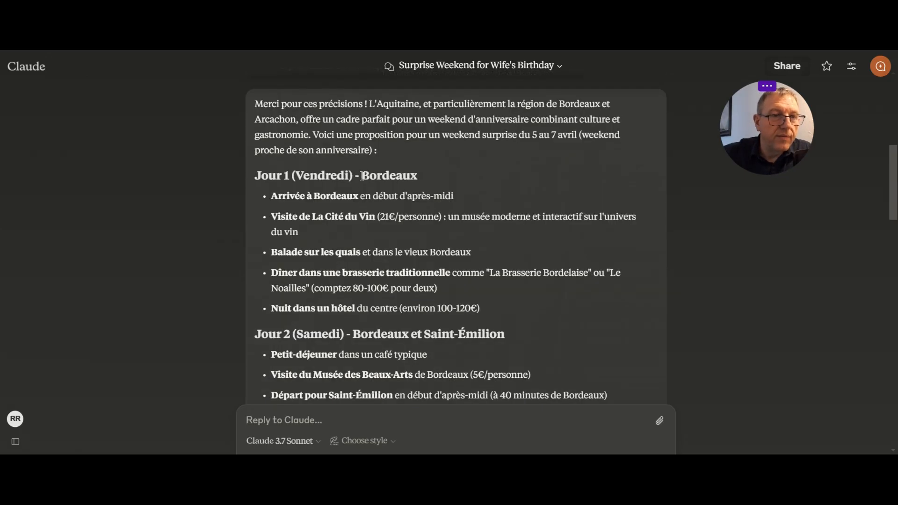
{"action": "scroll", "coordinate": [361, 175], "scroll_direction": "down", "scroll_amount": 2}
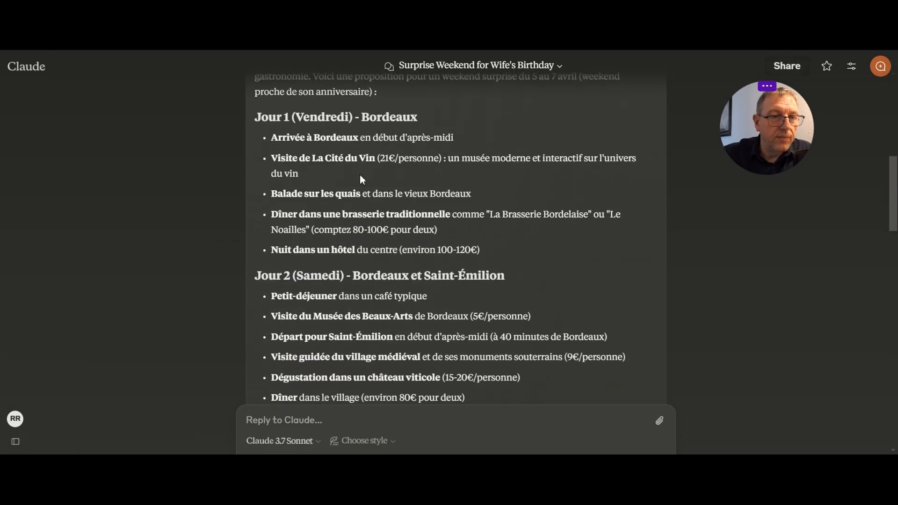
{"action": "scroll", "coordinate": [361, 176], "scroll_direction": "down", "scroll_amount": 2}
{"action": "scroll", "coordinate": [361, 176], "scroll_direction": "up", "scroll_amount": 2}
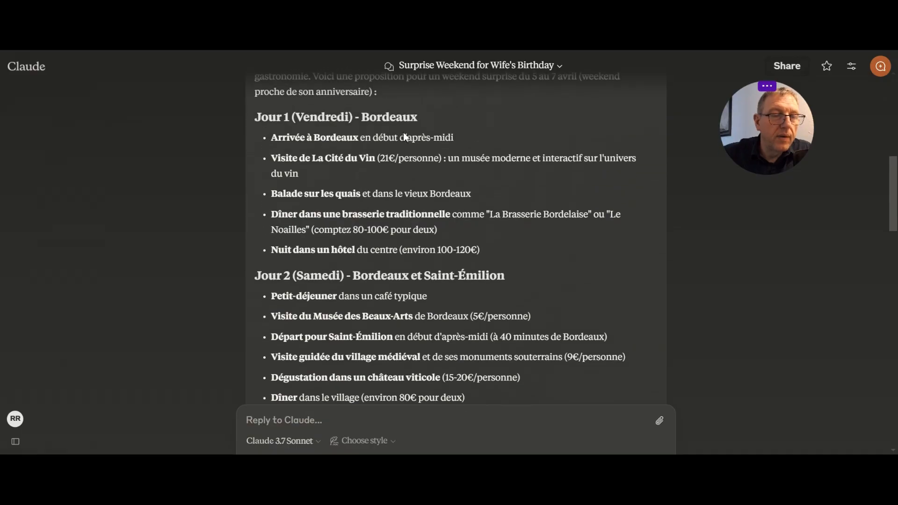
{"action": "scroll", "coordinate": [421, 136], "scroll_direction": "down", "scroll_amount": 3}
{"action": "scroll", "coordinate": [427, 136], "scroll_direction": "down", "scroll_amount": 5}
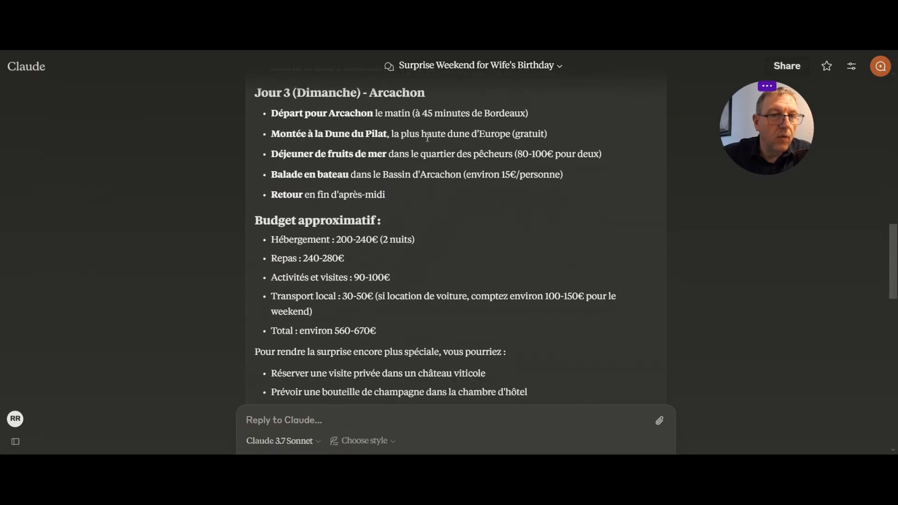
{"action": "scroll", "coordinate": [503, 191], "scroll_direction": "down", "scroll_amount": 3}
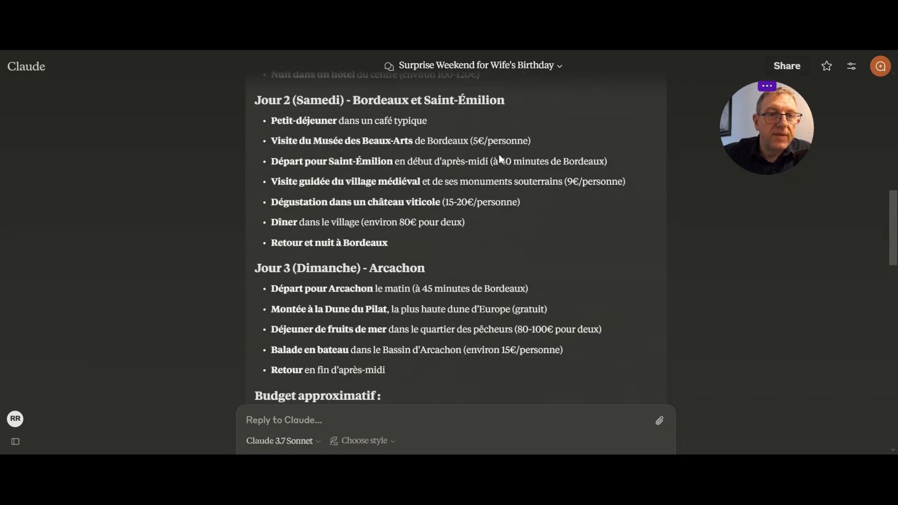
{"action": "scroll", "coordinate": [501, 168], "scroll_direction": "down", "scroll_amount": 8}
{"action": "scroll", "coordinate": [388, 202], "scroll_direction": "up", "scroll_amount": 2}
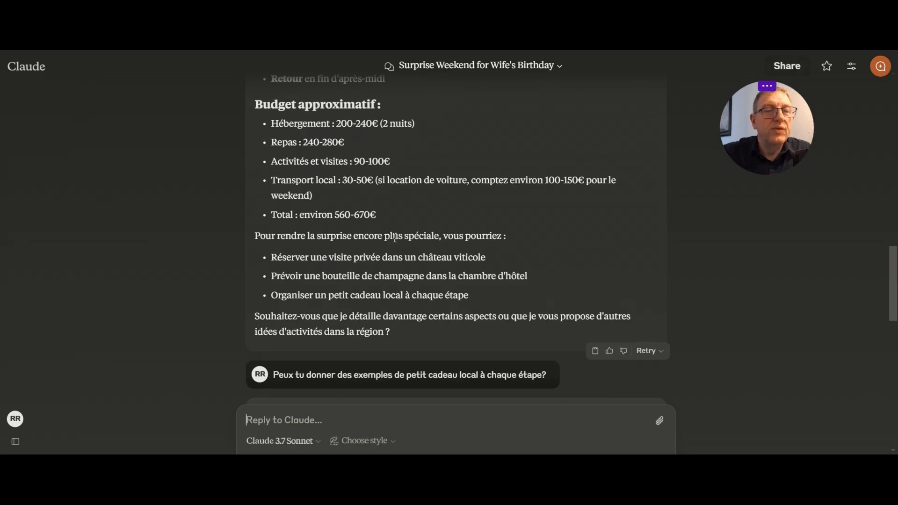
Examine the follow-up request for small local gifts and the suggestions for each stop of the birthday weekend
{"action": "scroll", "coordinate": [391, 234], "scroll_direction": "up", "scroll_amount": 3}
{"action": "scroll", "coordinate": [391, 239], "scroll_direction": "down", "scroll_amount": 3}
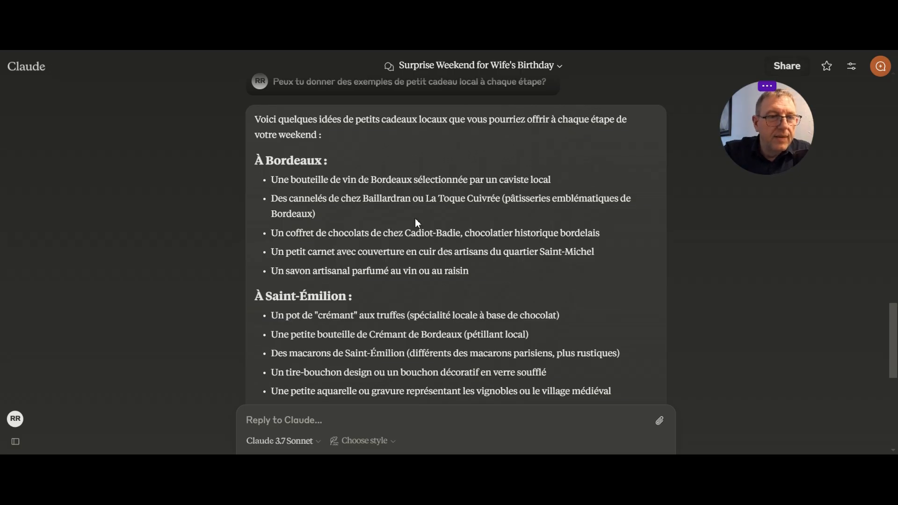
{"action": "scroll", "coordinate": [416, 219], "scroll_direction": "down", "scroll_amount": 3}
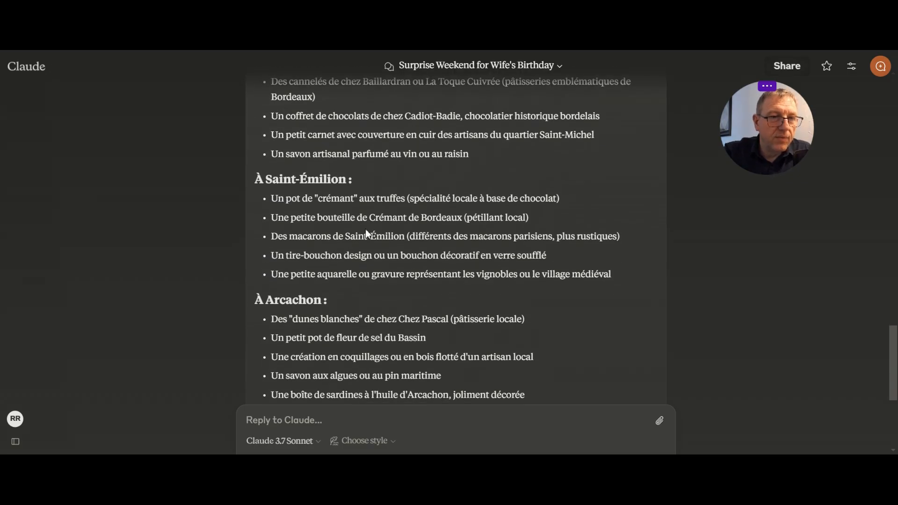
{"action": "scroll", "coordinate": [442, 223], "scroll_direction": "down", "scroll_amount": 6}
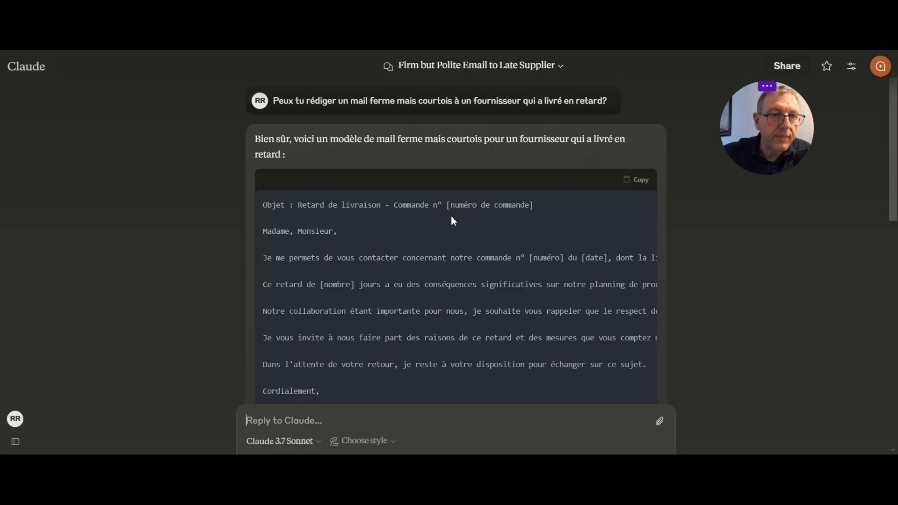
Read the prompt and the first code-formatted draft in the Firm but Polite Email to Late Supplier conversation
{"action": "scroll", "coordinate": [453, 211], "scroll_direction": "down", "scroll_amount": 1}
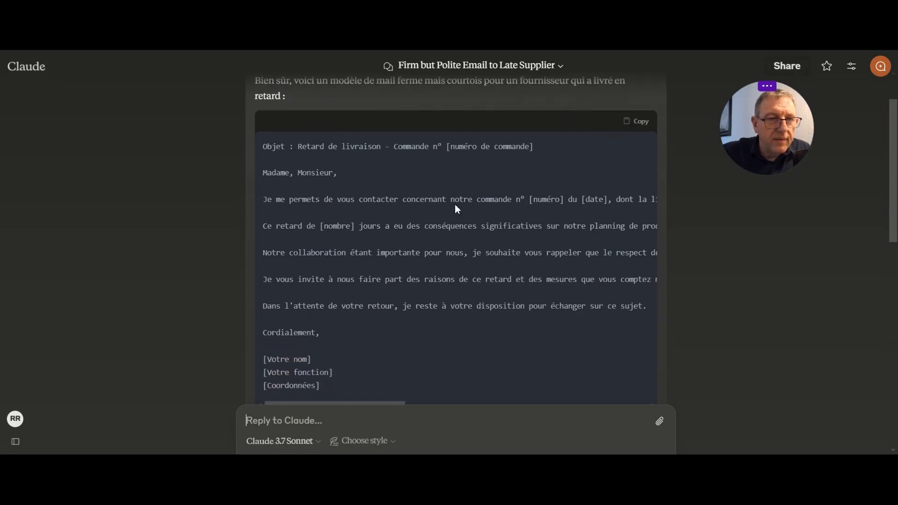
{"action": "scroll", "coordinate": [457, 208], "scroll_direction": "up", "scroll_amount": 1}
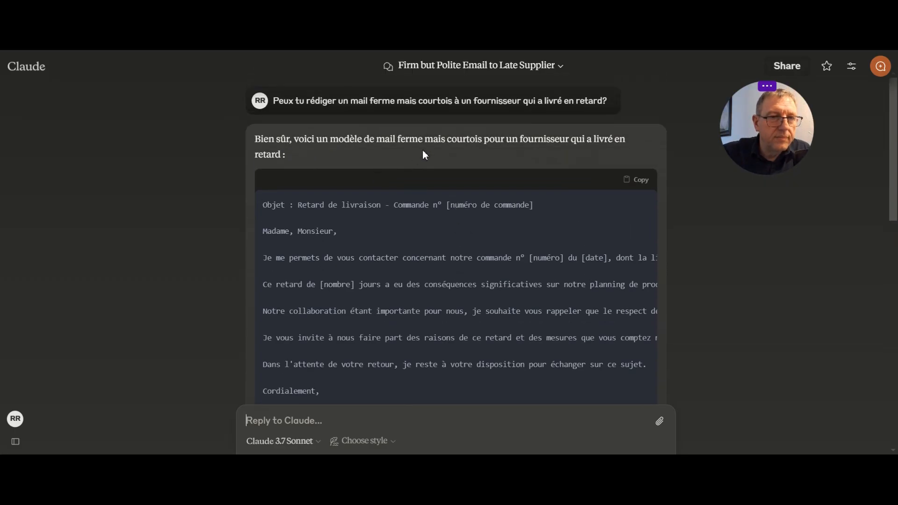
{"action": "scroll", "coordinate": [435, 172], "scroll_direction": "down", "scroll_amount": 1}
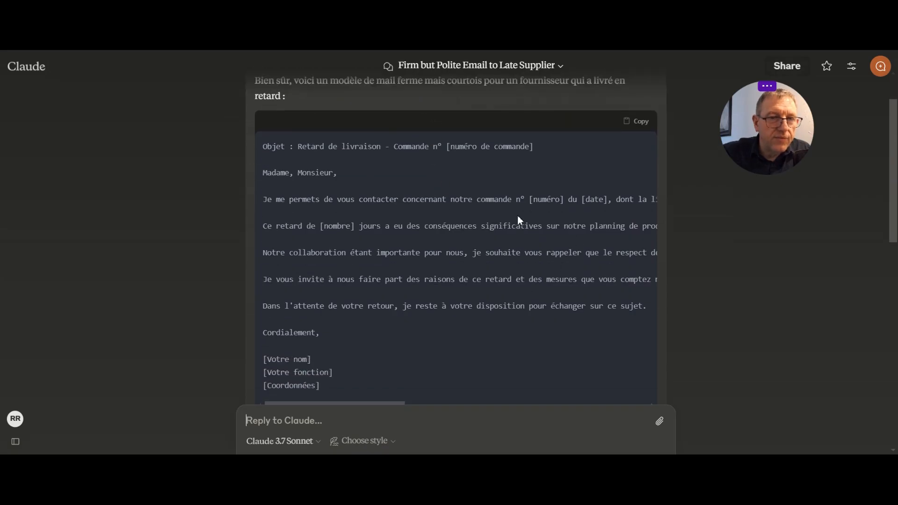
{"action": "scroll", "coordinate": [493, 228], "scroll_direction": "down", "scroll_amount": 1}
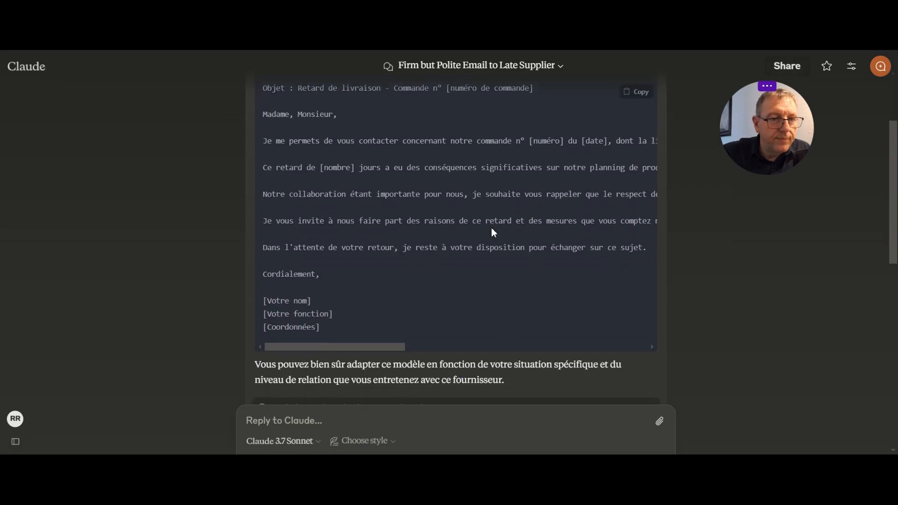
Review the follow-up objecting to the code format and read the rewritten plain-text supplier email through to its signature
{"action": "scroll", "coordinate": [491, 228], "scroll_direction": "down", "scroll_amount": 4}
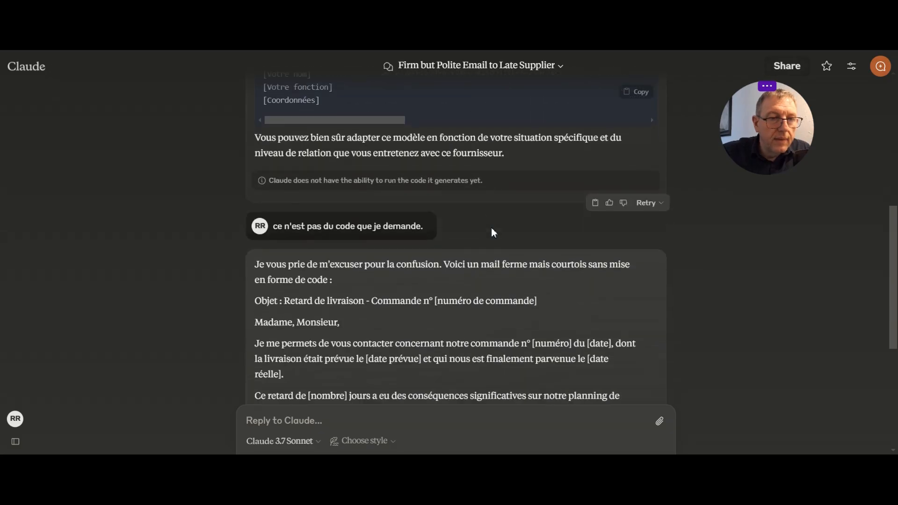
{"action": "scroll", "coordinate": [491, 229], "scroll_direction": "down", "scroll_amount": 1}
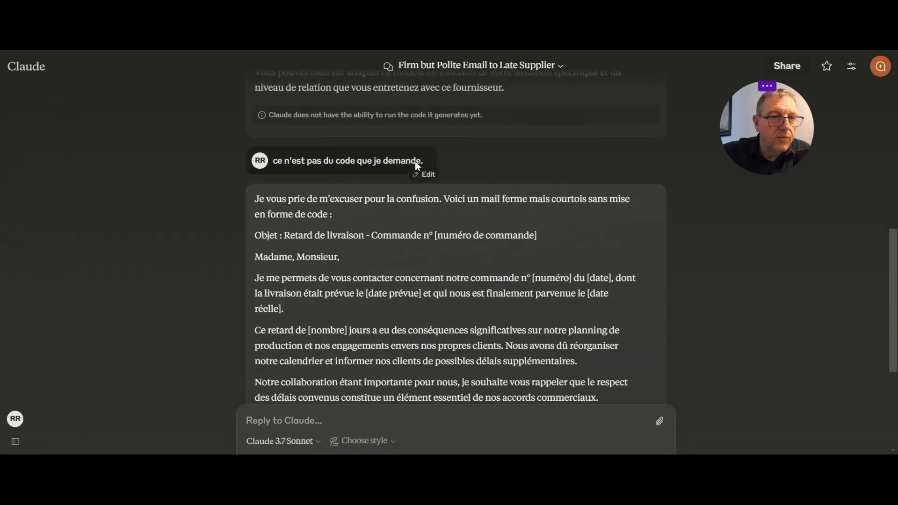
{"action": "scroll", "coordinate": [515, 160], "scroll_direction": "down", "scroll_amount": 1}
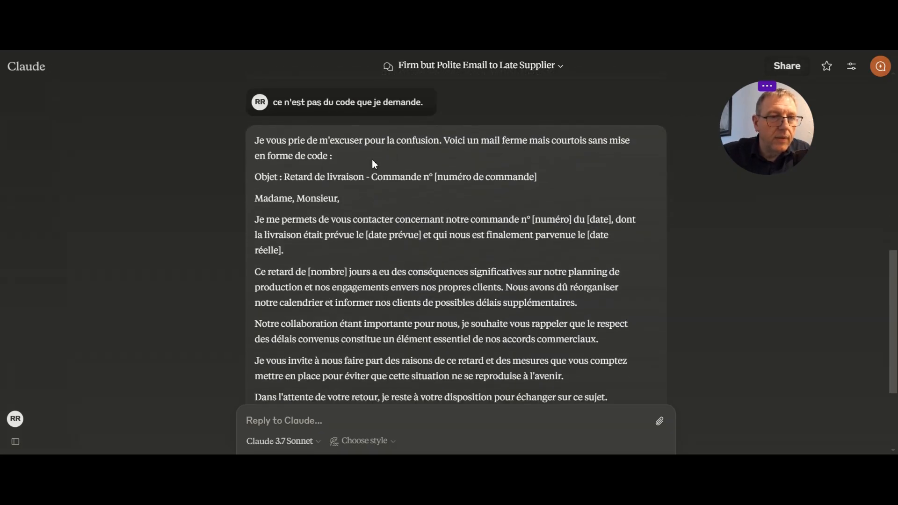
{"action": "scroll", "coordinate": [513, 213], "scroll_direction": "down", "scroll_amount": 1}
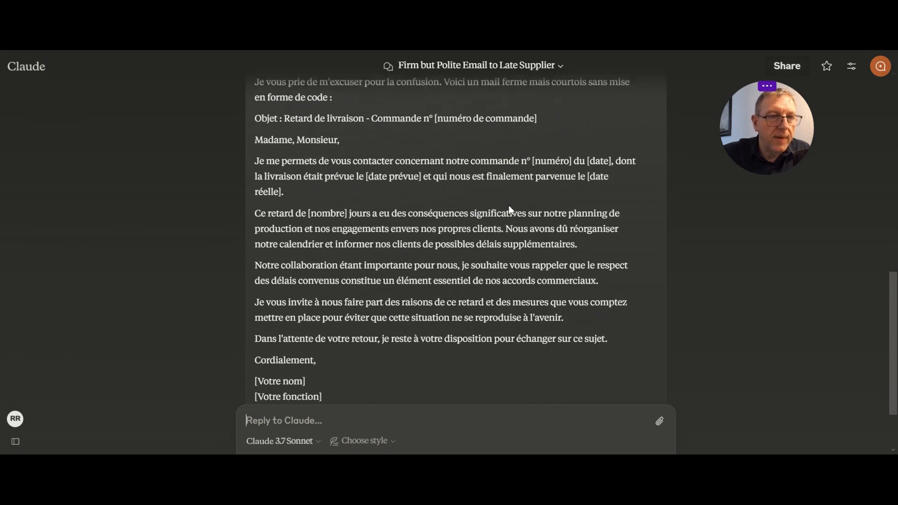
{"action": "scroll", "coordinate": [509, 206], "scroll_direction": "up", "scroll_amount": 2}
{"action": "scroll", "coordinate": [509, 206], "scroll_direction": "down", "scroll_amount": 2}
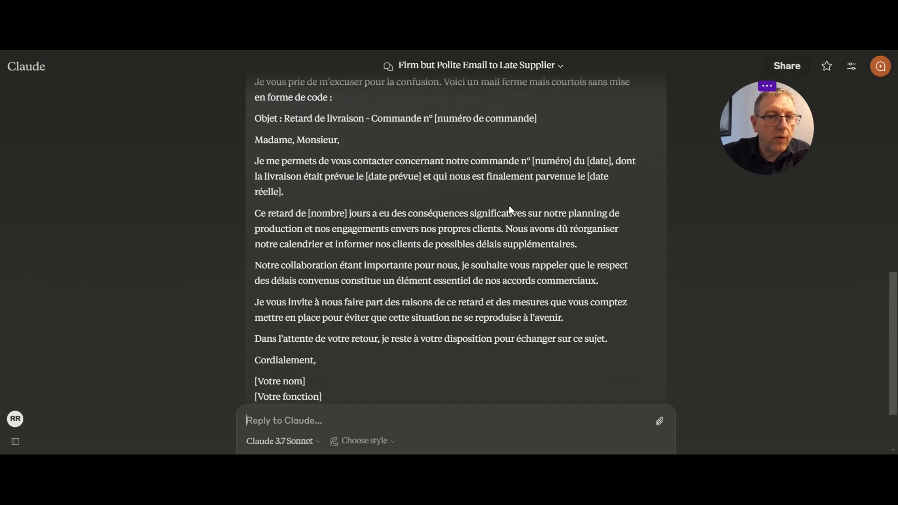
{"action": "scroll", "coordinate": [531, 201], "scroll_direction": "up", "scroll_amount": 2}
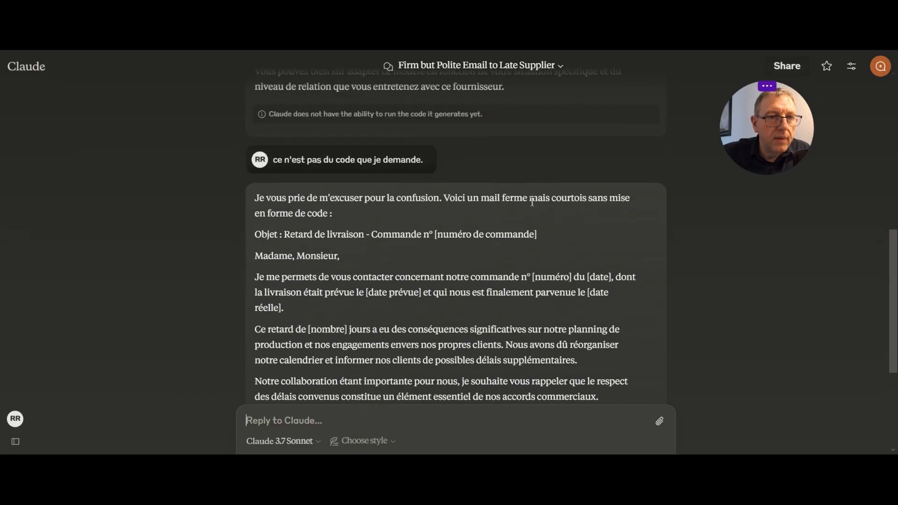
{"action": "scroll", "coordinate": [531, 201], "scroll_direction": "down", "scroll_amount": 3}
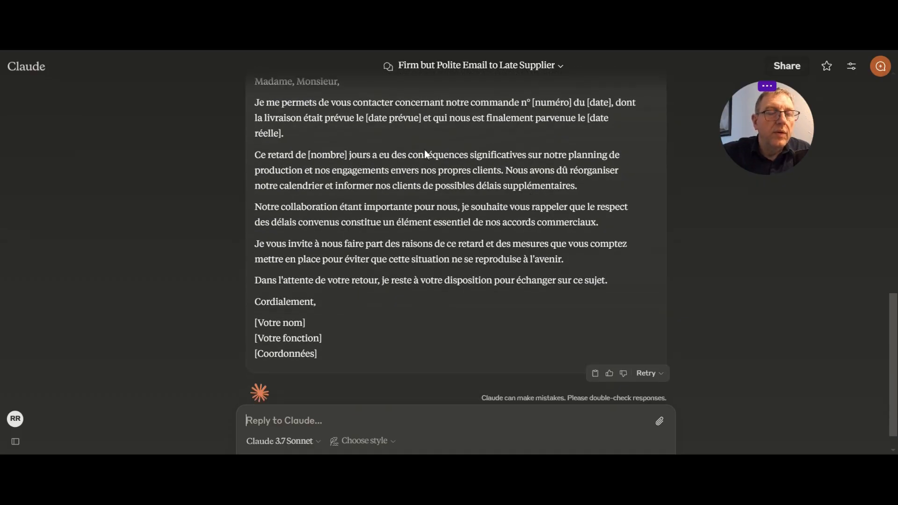